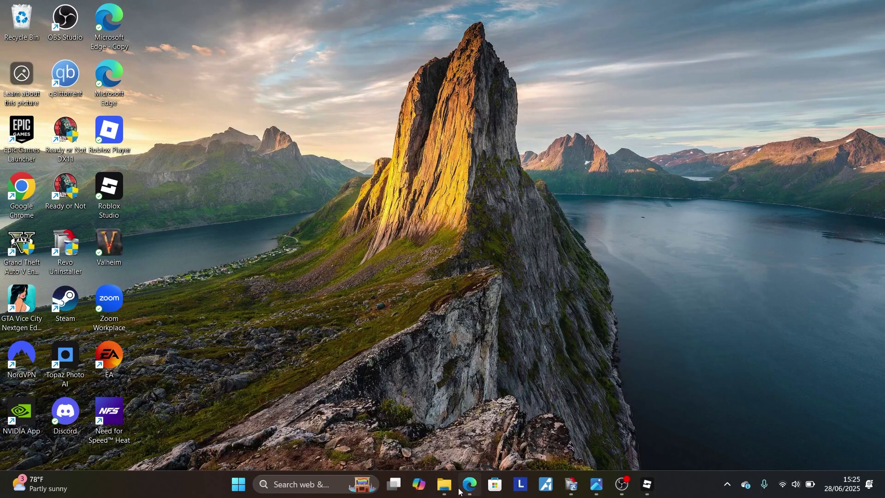
Bring the Google Docs guide back and highlight its 'Try running the installer' step
left_click(469, 484)
left_click(291, 213)
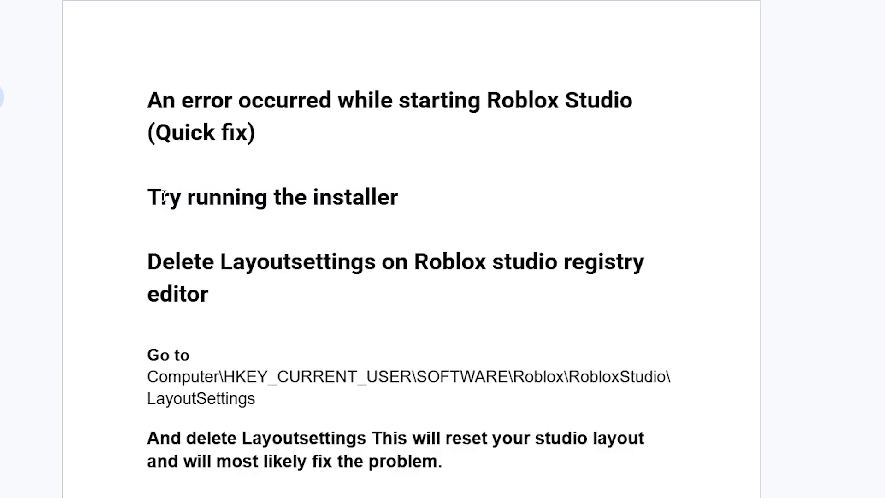
left_click_drag(258, 213, 441, 220)
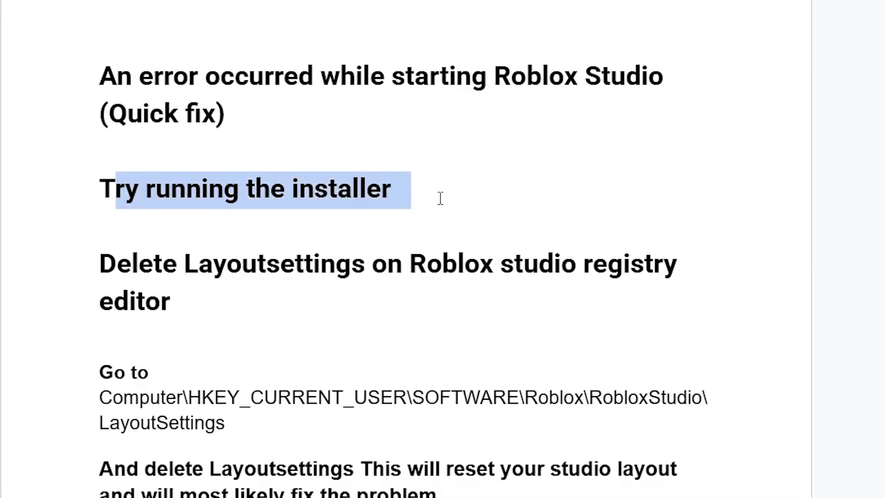
left_click(416, 192)
Minimize the guide and launch Task Manager from Windows search, maximized
left_click(469, 484)
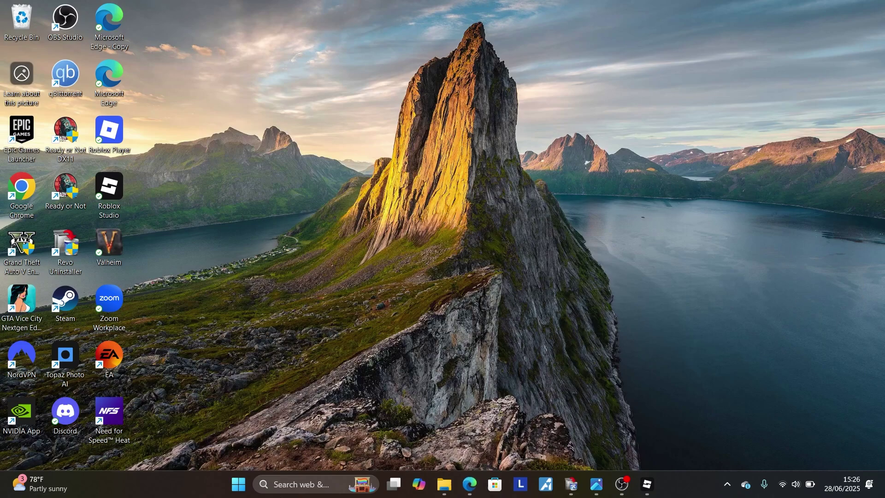
left_click(295, 484)
type("t")
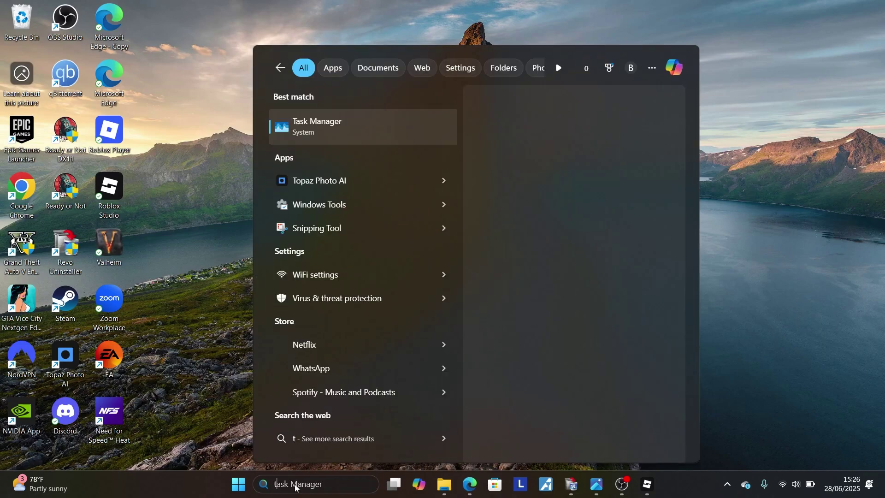
type("ask")
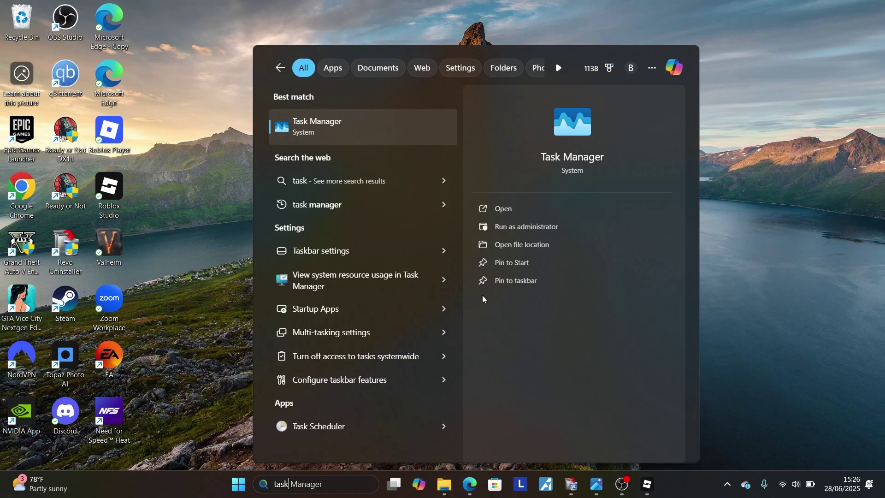
left_click(499, 210)
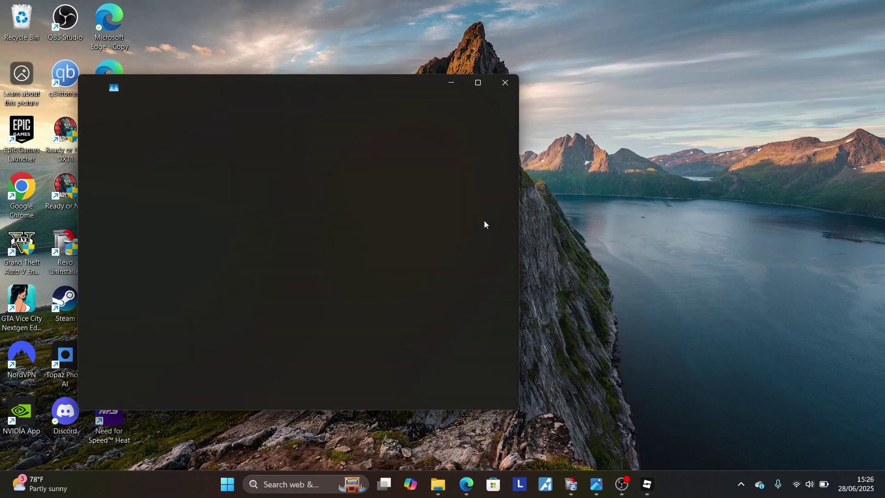
left_click(474, 88)
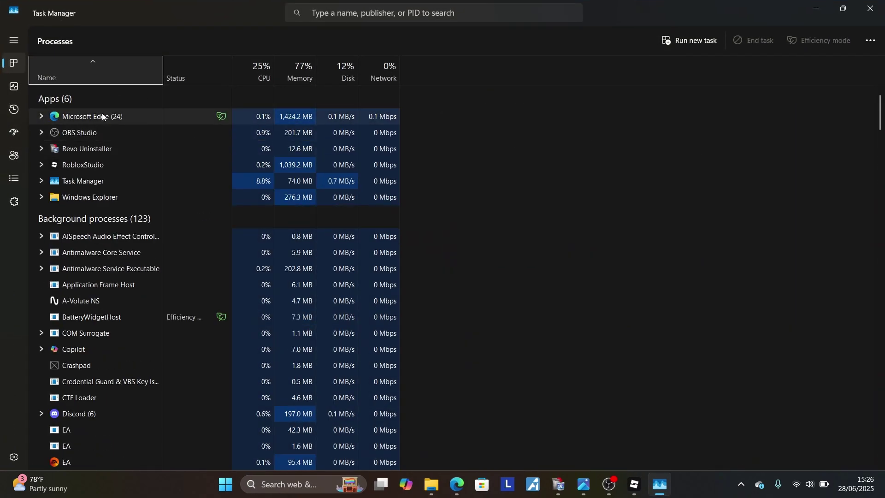
End the RobloxStudio process, then close Task Manager
left_click(68, 182)
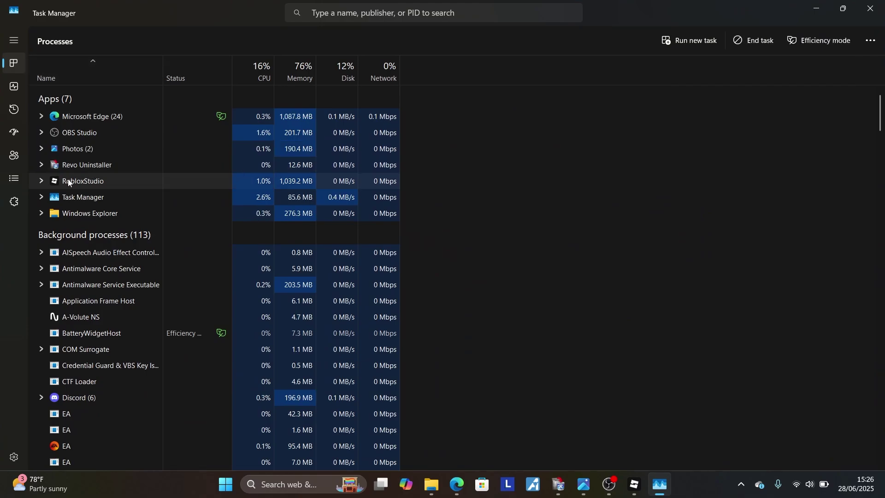
right_click(68, 183)
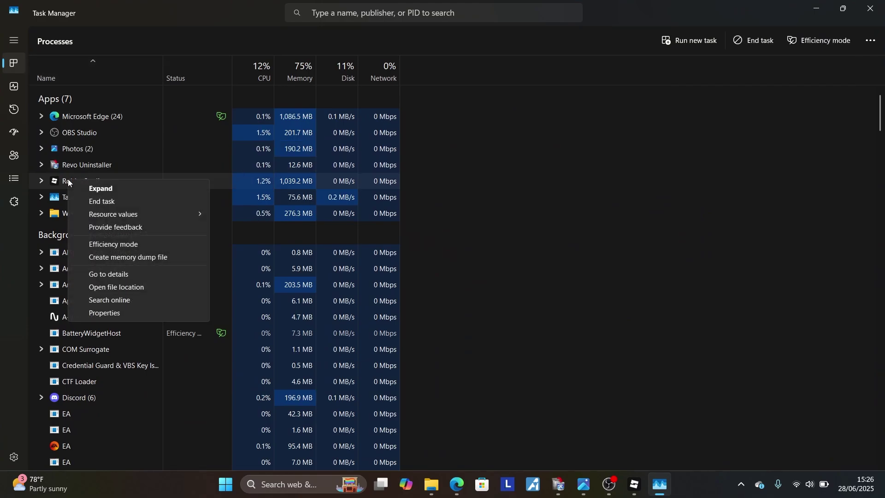
left_click(108, 201)
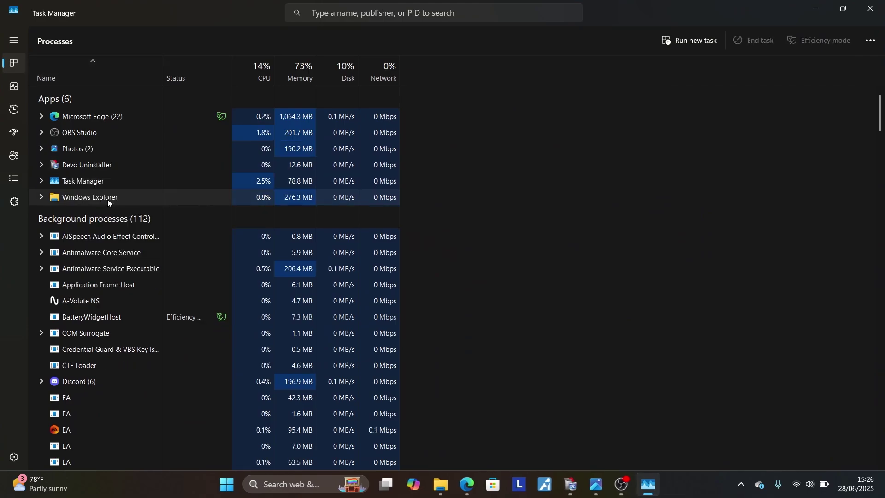
left_click(870, 8)
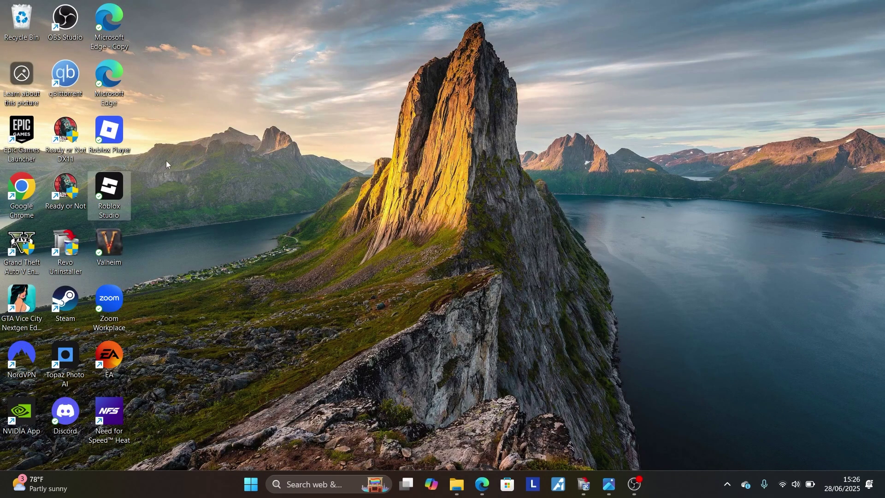
Open the Roblox Studio shortcut's file location to reach its version folder
right_click(122, 192)
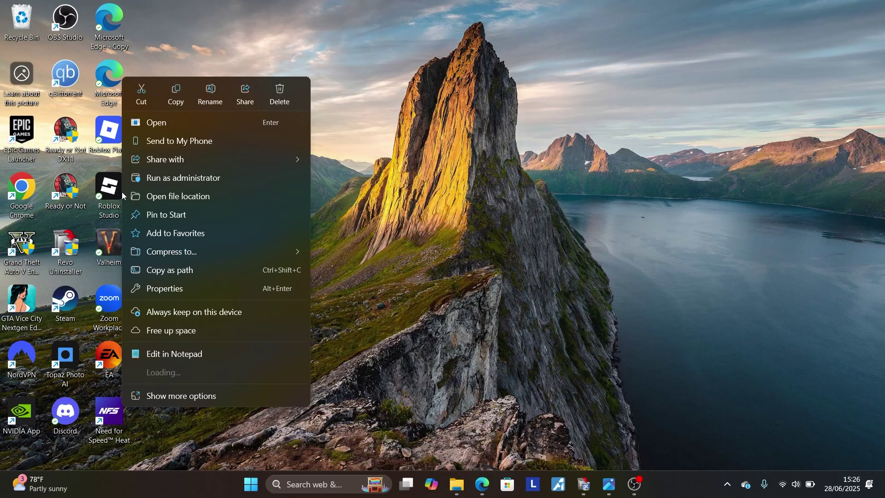
left_click(193, 196)
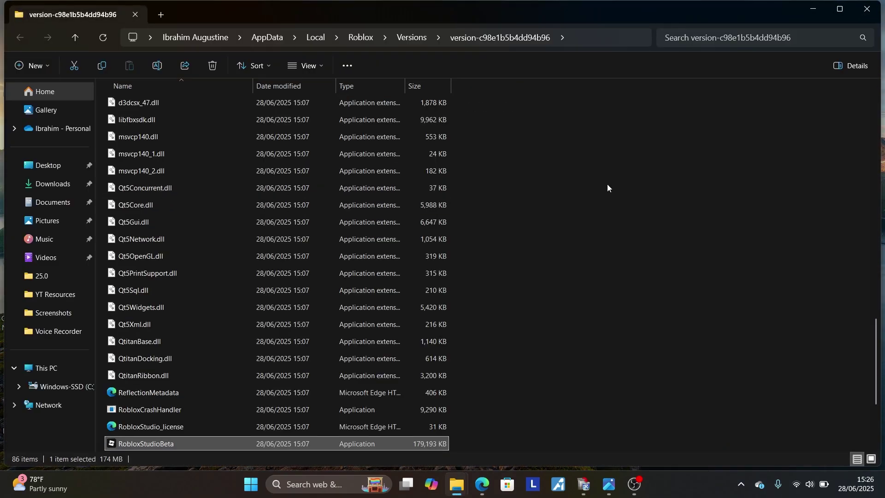
scroll(607, 184, "down", 3)
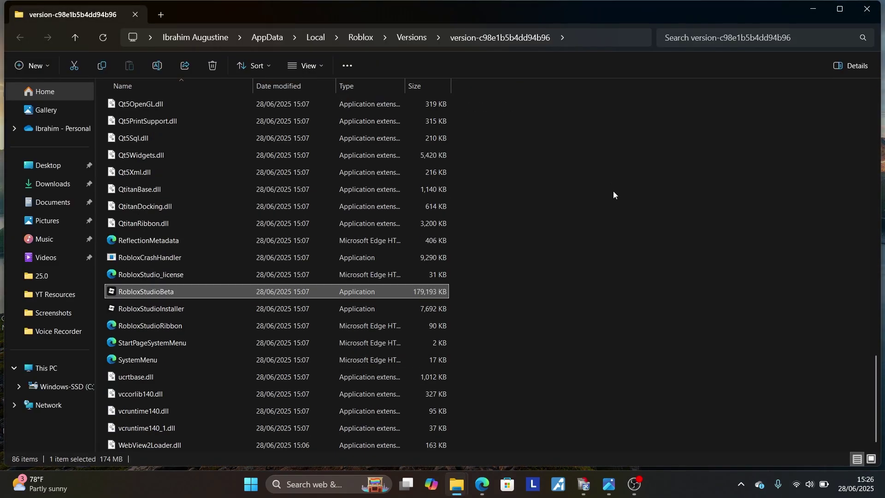
Run RobloxStudioInstaller as administrator, then close the folder
left_click(180, 308)
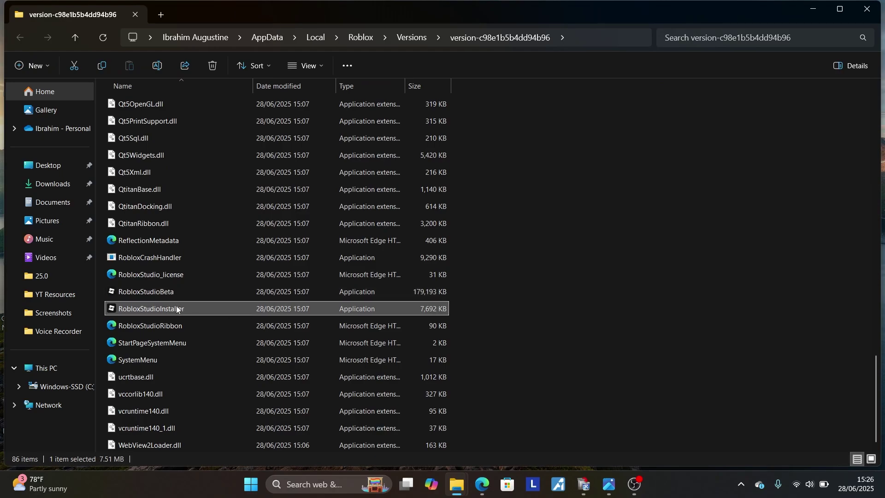
mouse_move(177, 309)
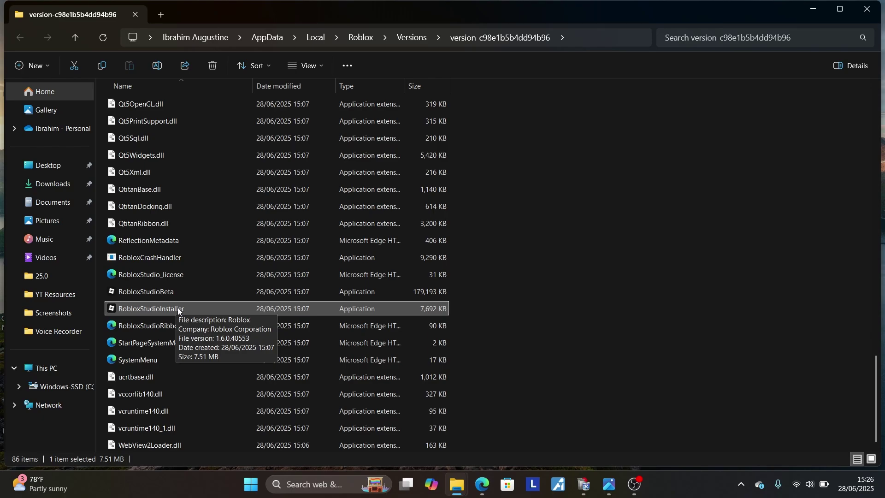
right_click(178, 308)
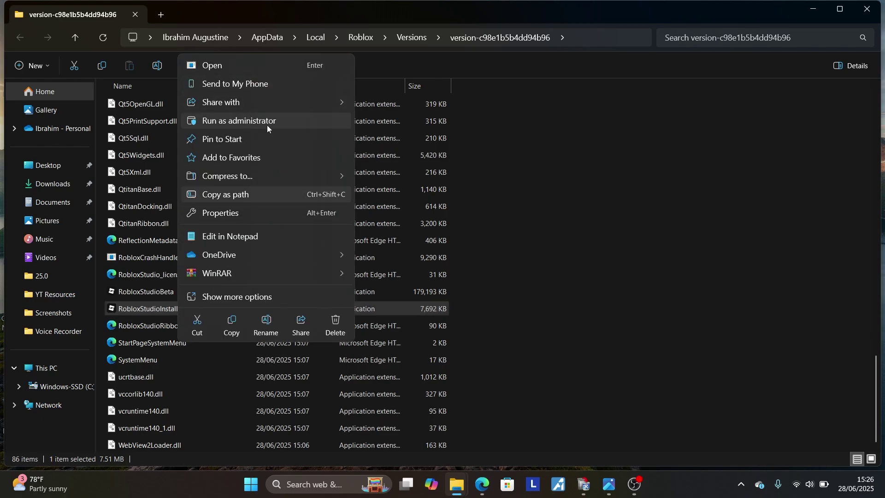
left_click(613, 214)
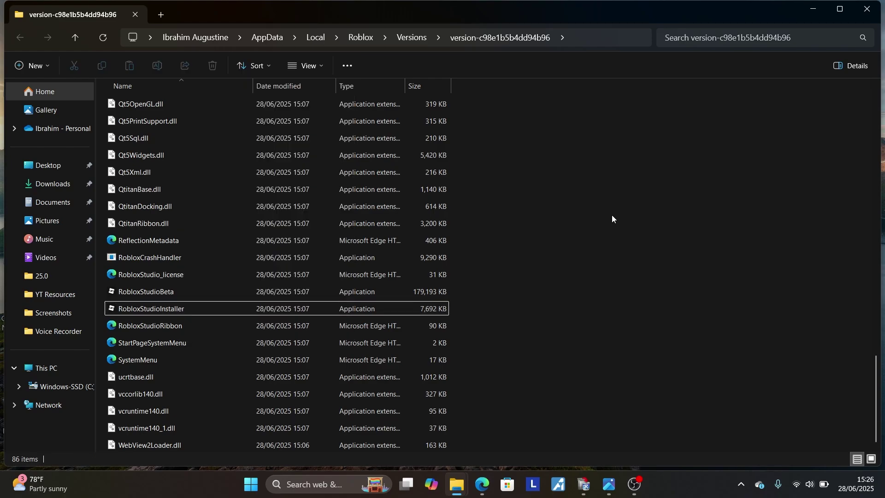
left_click(867, 10)
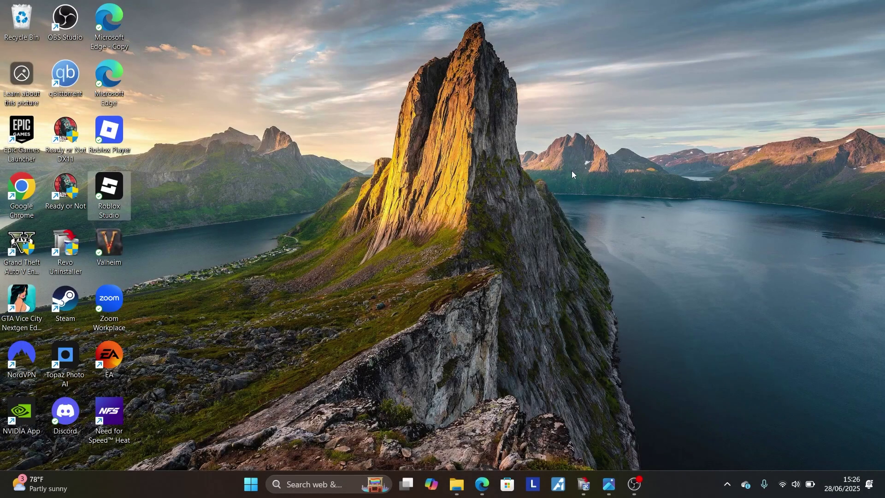
View the startup error screenshot in Photos, then highlight the guide's LayoutSettings registry path
left_click(606, 487)
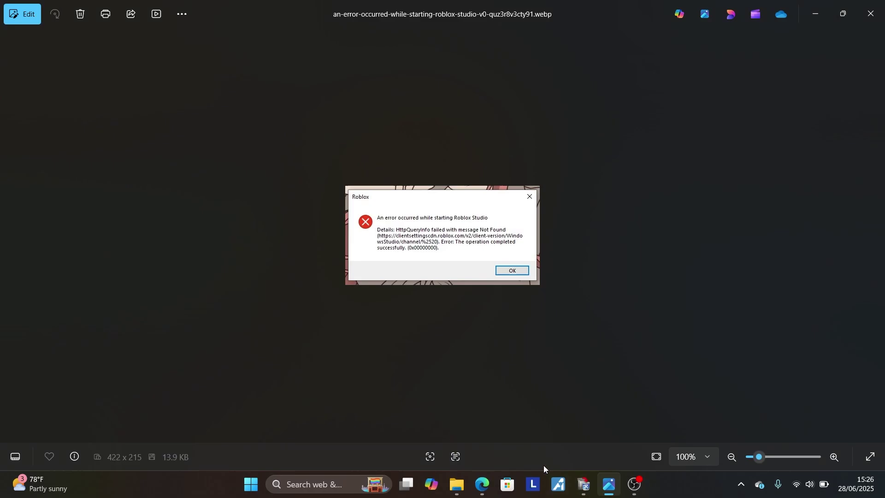
left_click(483, 485)
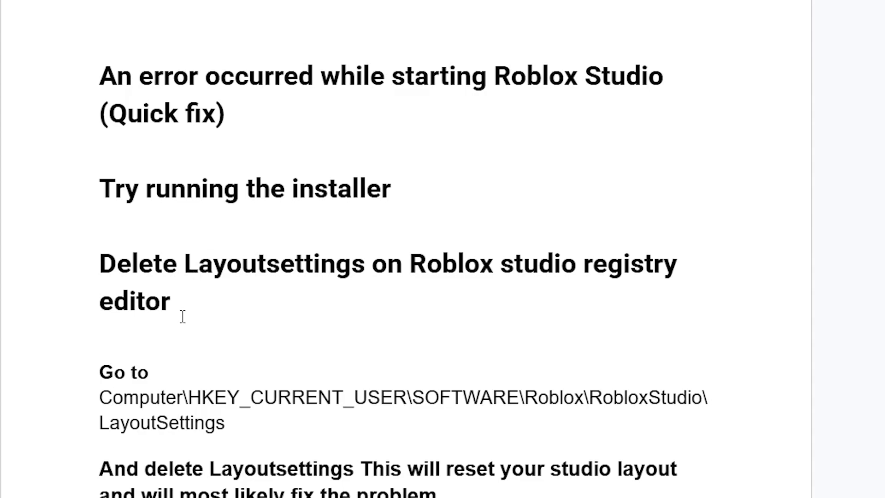
left_click_drag(97, 390, 262, 428)
left_click(138, 423)
scroll(205, 477, "down", 2)
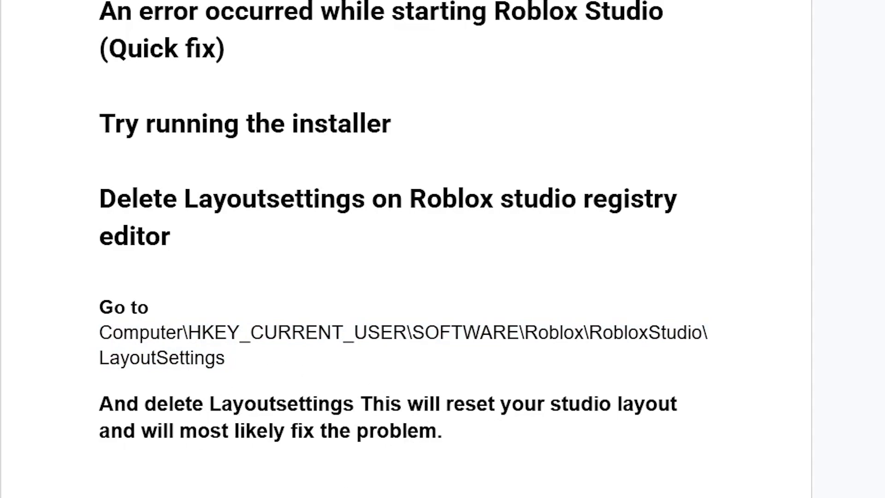
left_click(325, 483)
Launch Registry Editor via search for 'regist' and scroll the key tree
type("reg")
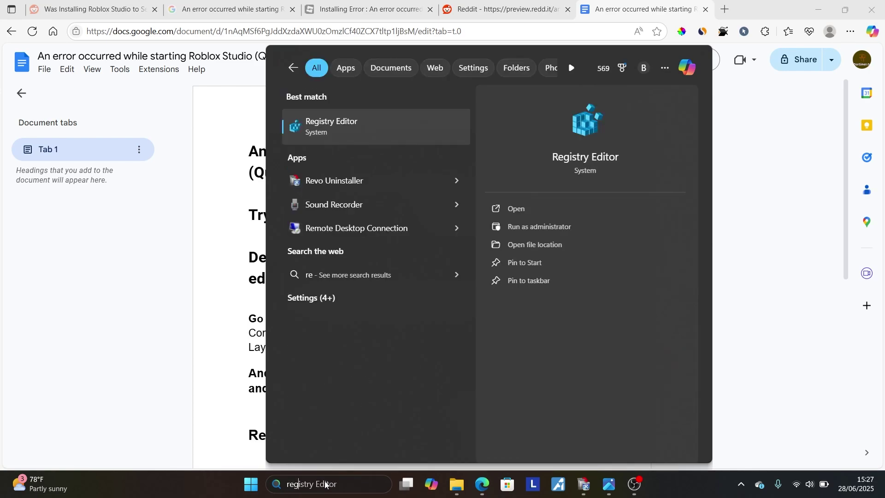
type("ist")
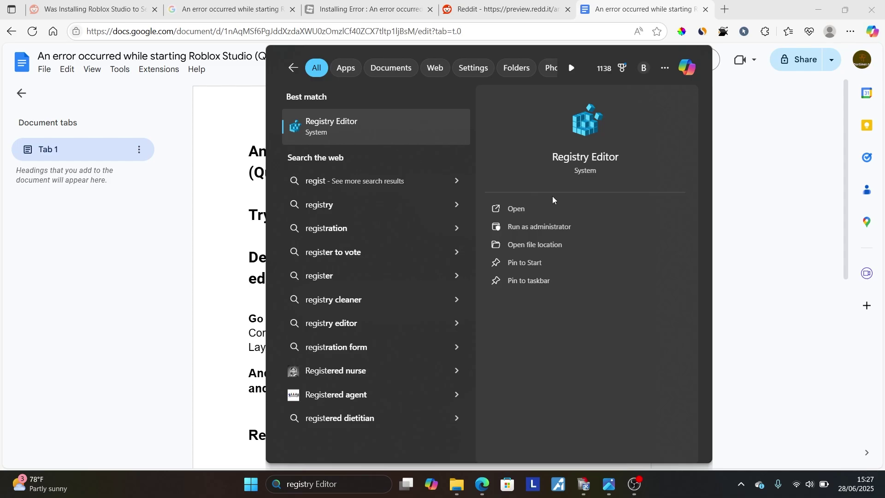
left_click(551, 210)
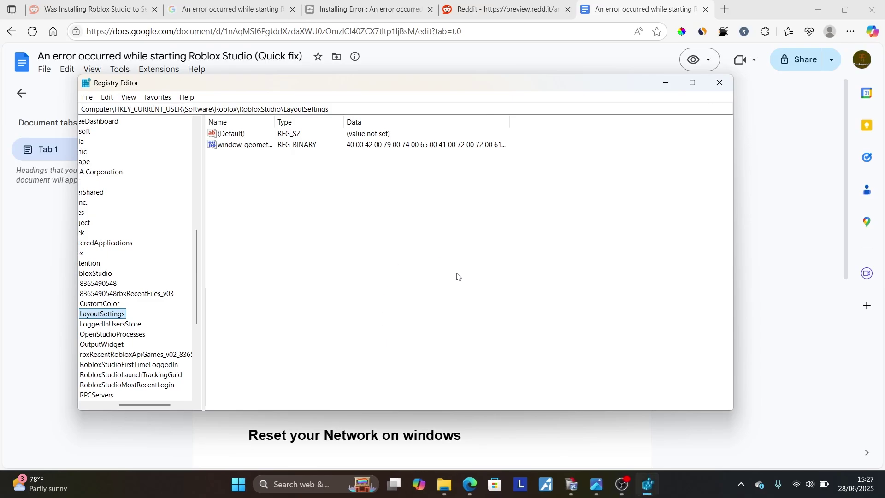
left_click_drag(156, 404, 126, 404)
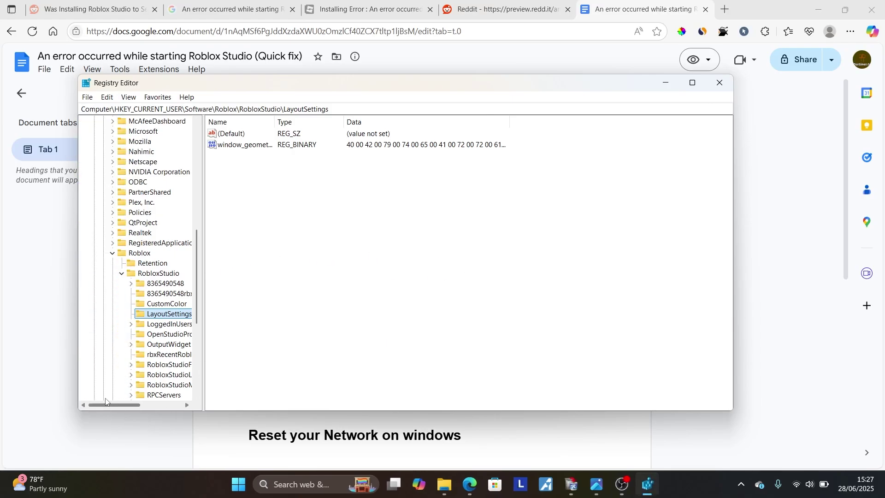
left_click_drag(197, 276, 234, 167)
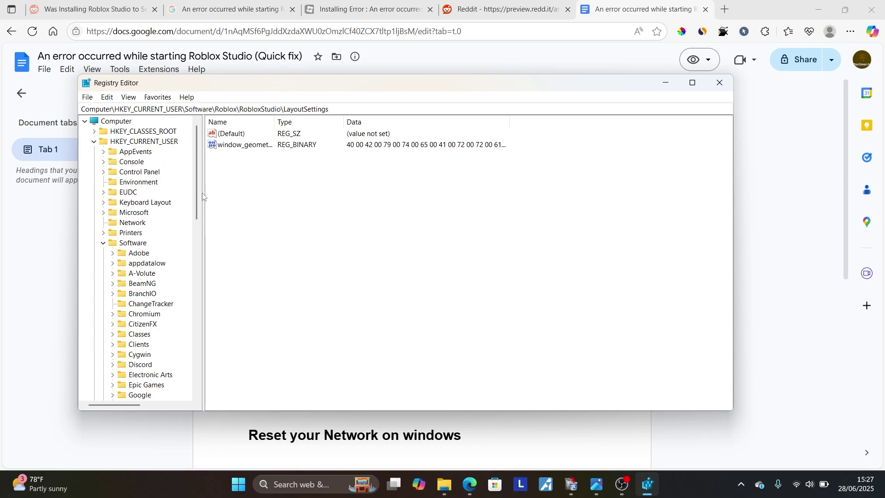
left_click_drag(198, 189, 173, 302)
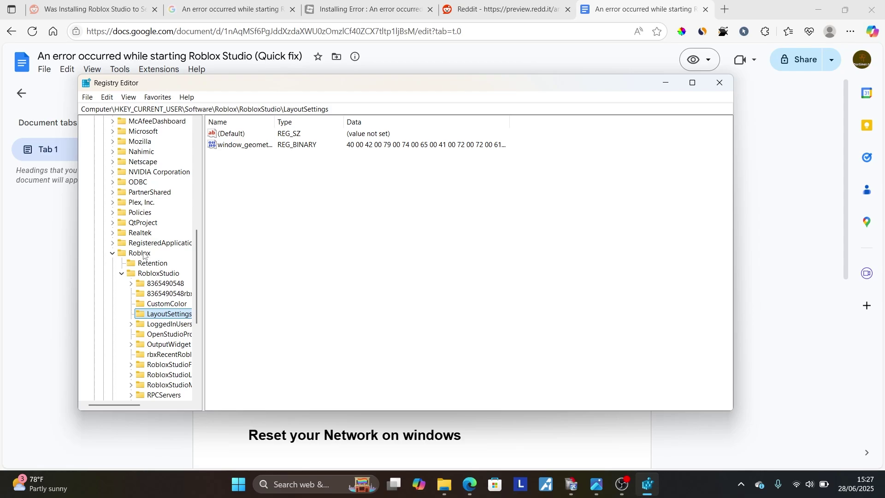
Expand the Roblox key and select RobloxStudio to show its values
double_click(143, 254)
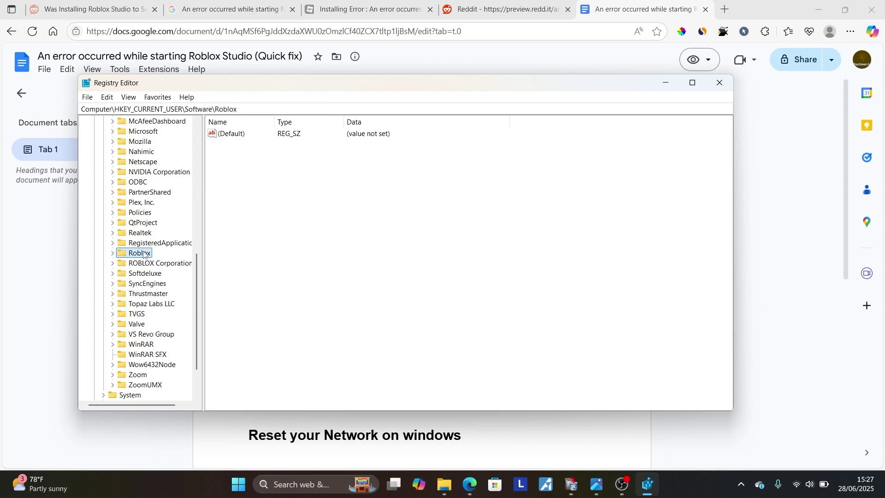
double_click(144, 253)
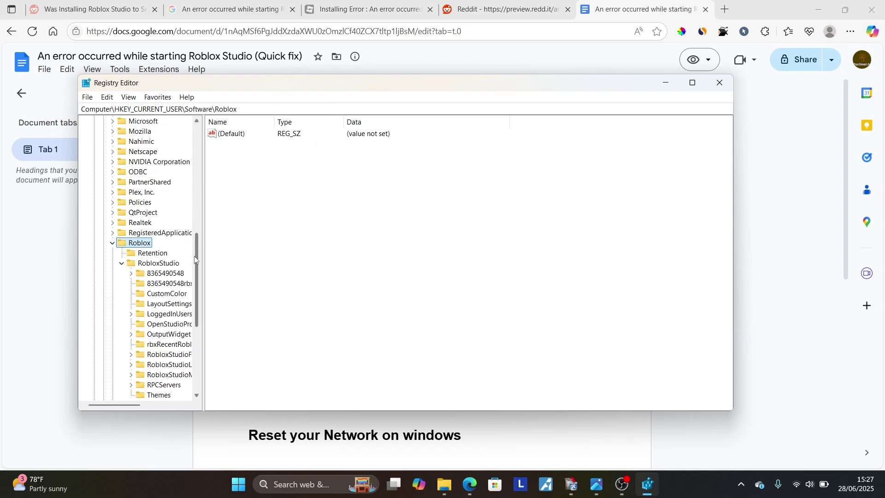
left_click(158, 263)
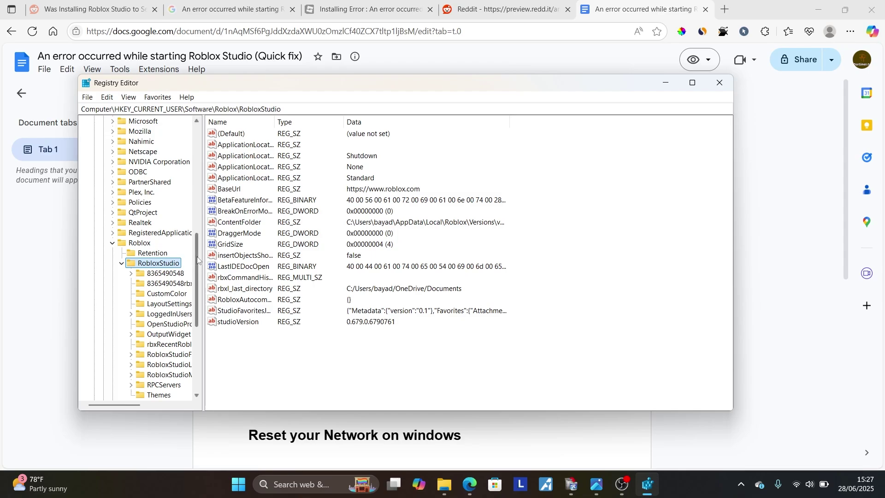
scroll(196, 264, "down", 2)
Select LayoutSettings, dismiss its context menu without deleting, and expand ROBLOX Corporation
left_click(154, 263)
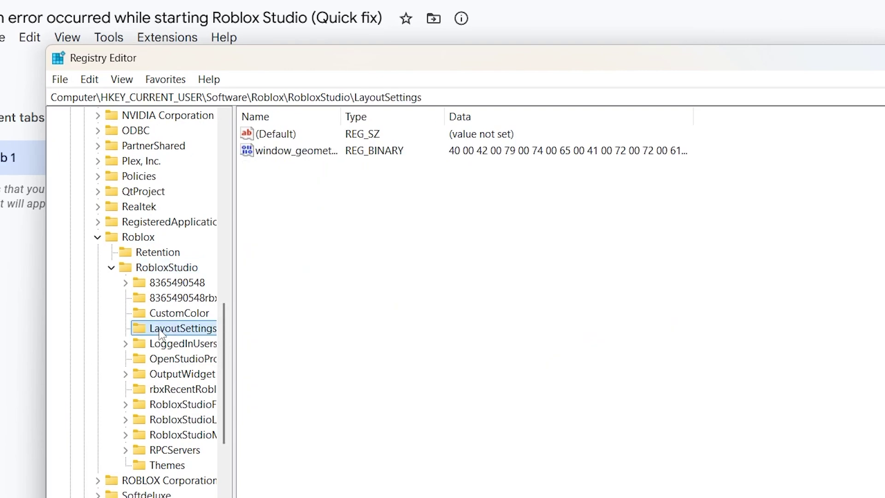
right_click(164, 328)
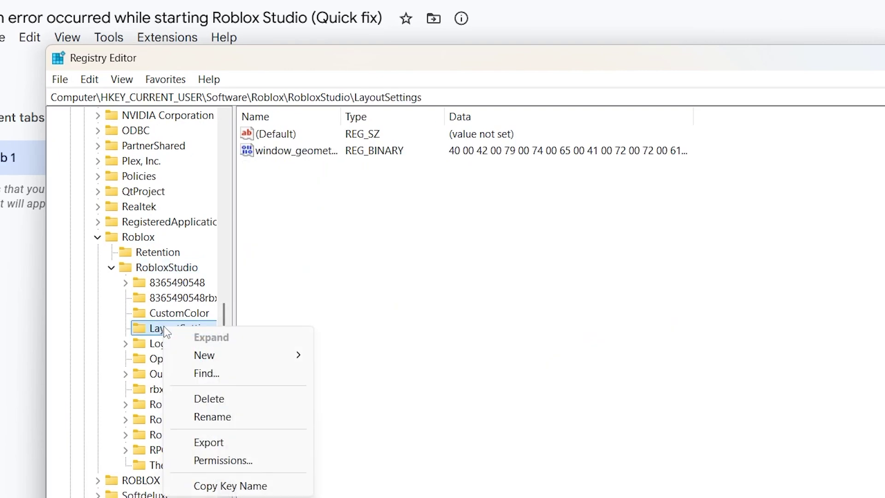
left_click(499, 402)
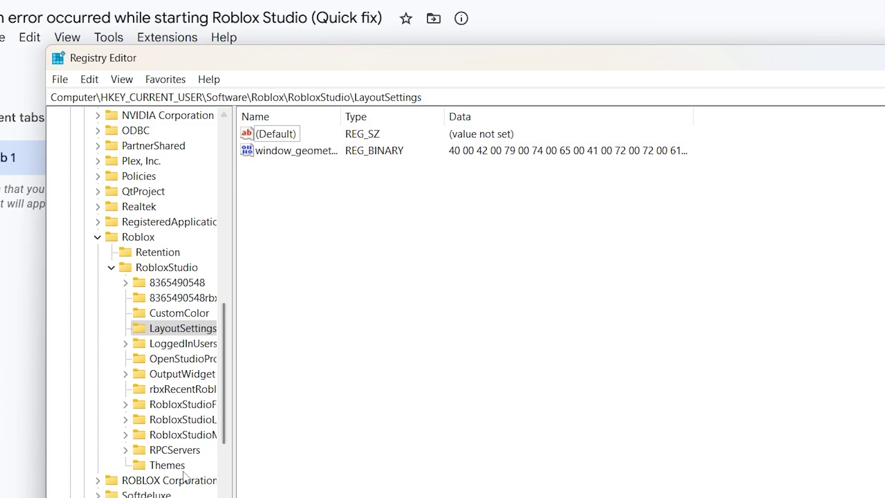
left_click(98, 481)
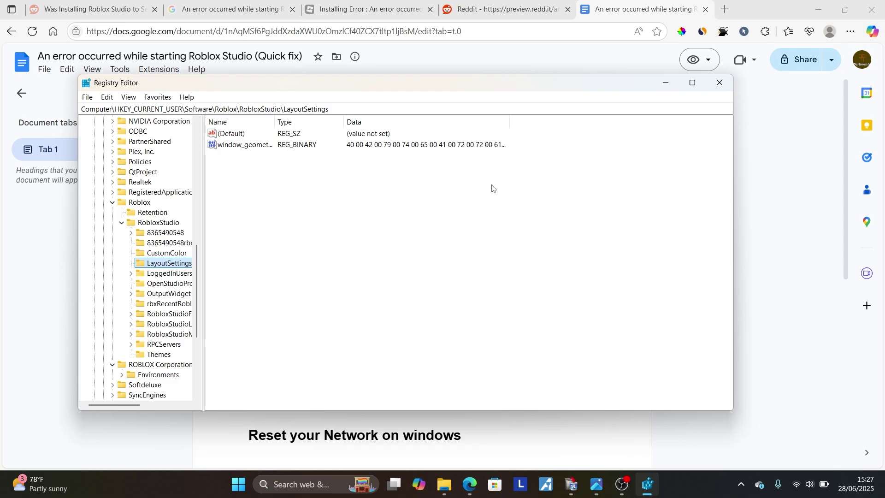
Close Registry Editor, highlight the 'Reset your Network on windows' heading, and open Settings
left_click(719, 82)
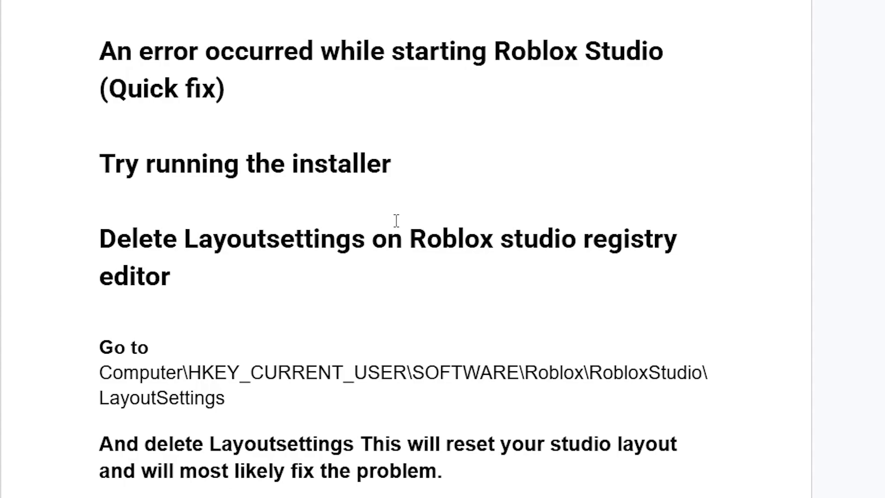
scroll(395, 223, "down", 5)
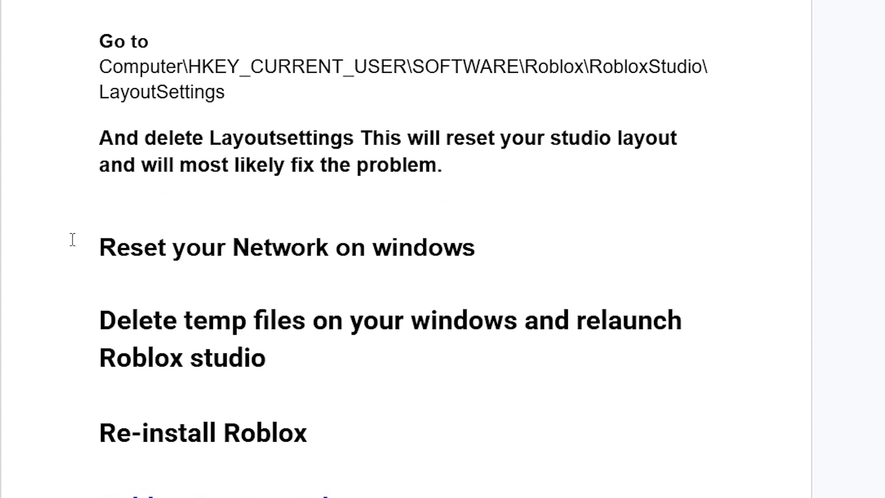
left_click_drag(72, 240, 367, 269)
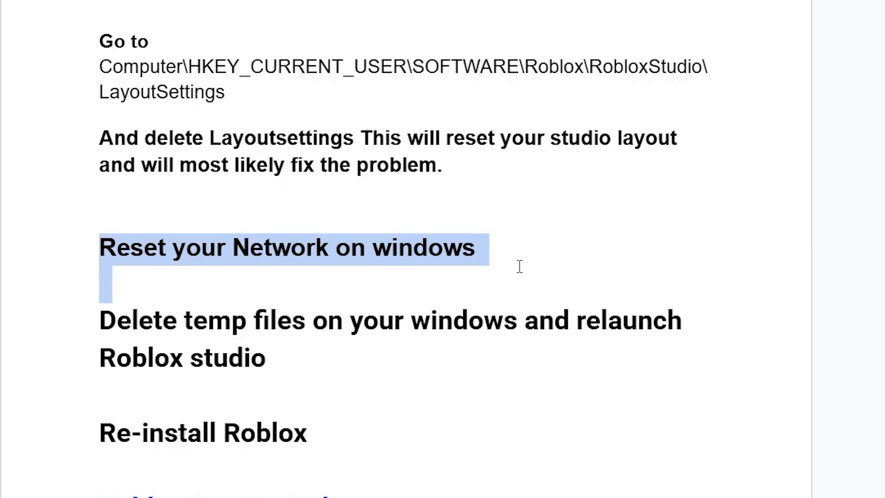
key("super+i")
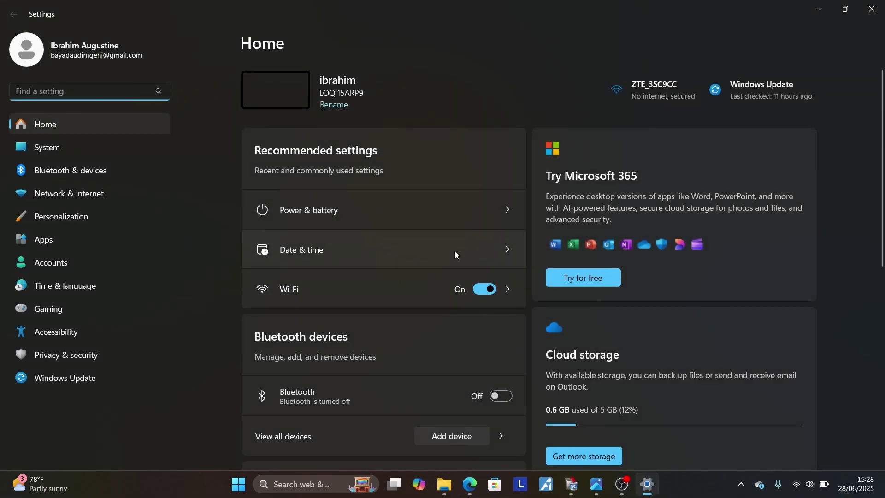
Go to Network & internet > Advanced network settings > Network reset, then close Settings
left_click(115, 195)
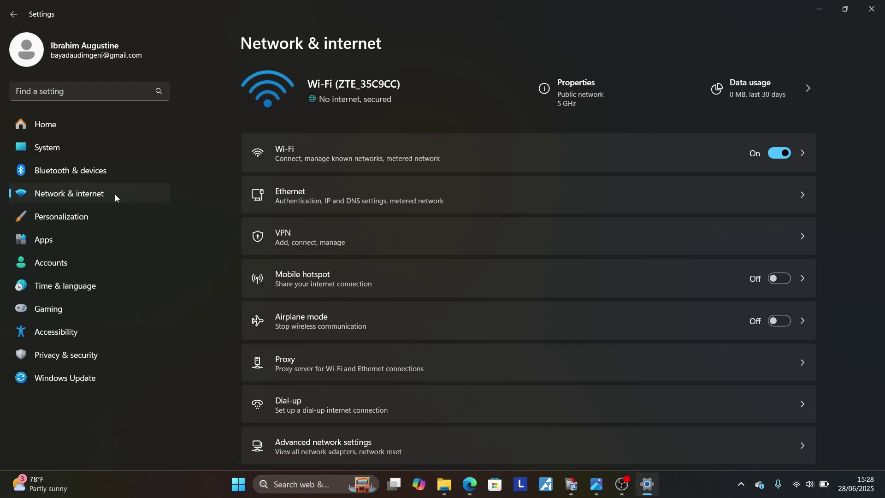
scroll(426, 245, "down", 1)
scroll(419, 369, "up", 1)
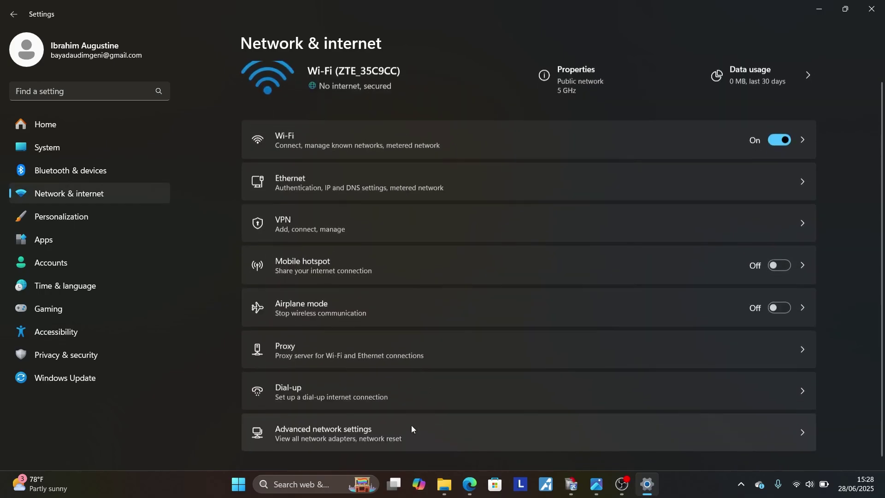
left_click(410, 443)
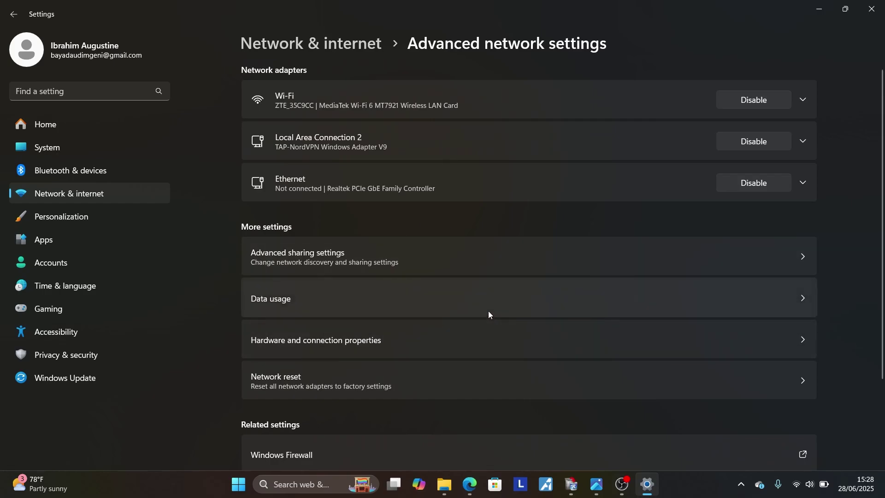
scroll(576, 331, "down", 2)
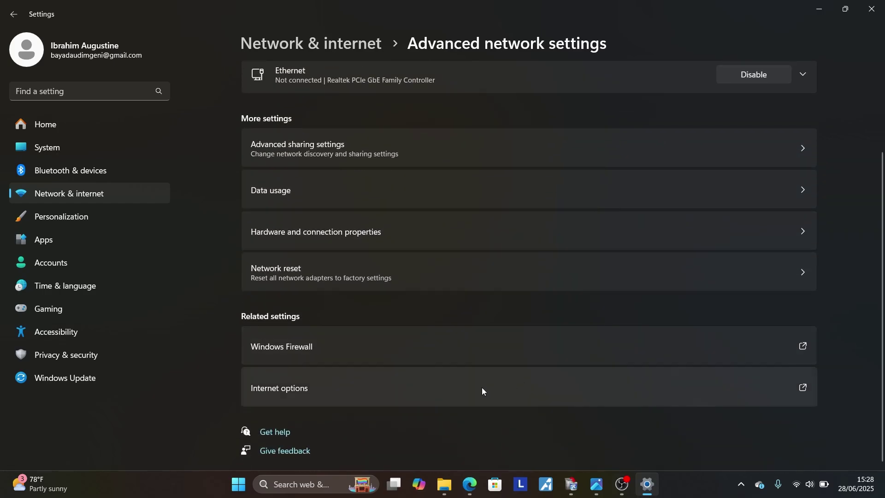
left_click(394, 278)
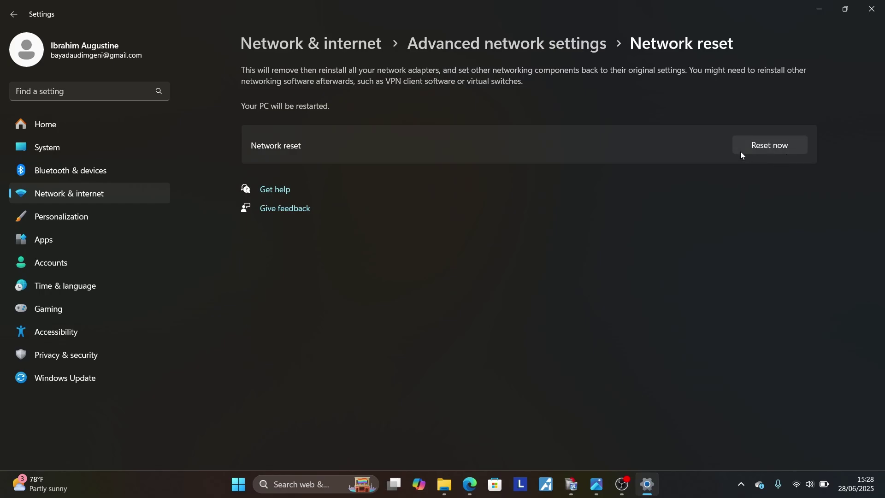
left_click(875, 5)
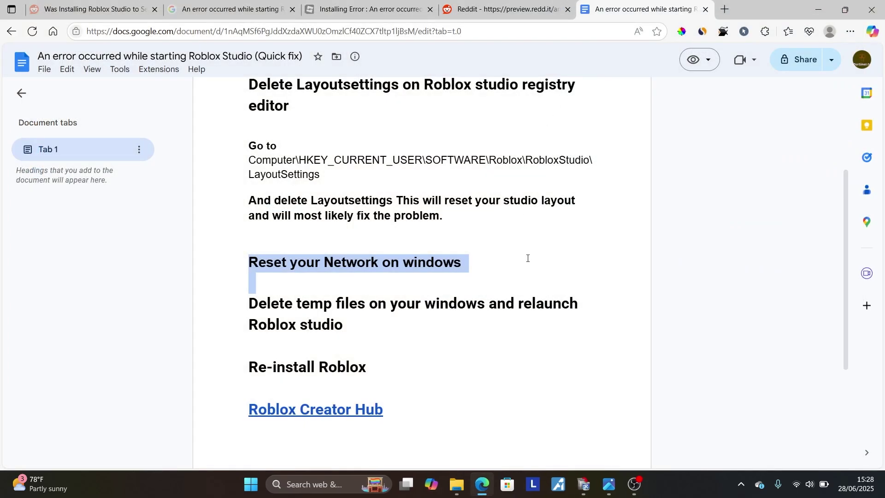
Highlight the guide's 'Delete temp files' heading and bring up the Run box
scroll(528, 261, "up", 3)
scroll(530, 260, "down", 3)
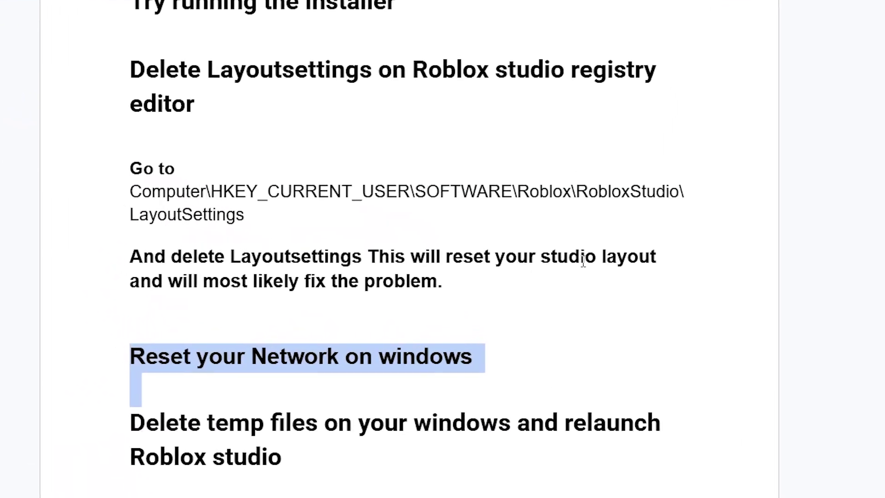
left_click(230, 354)
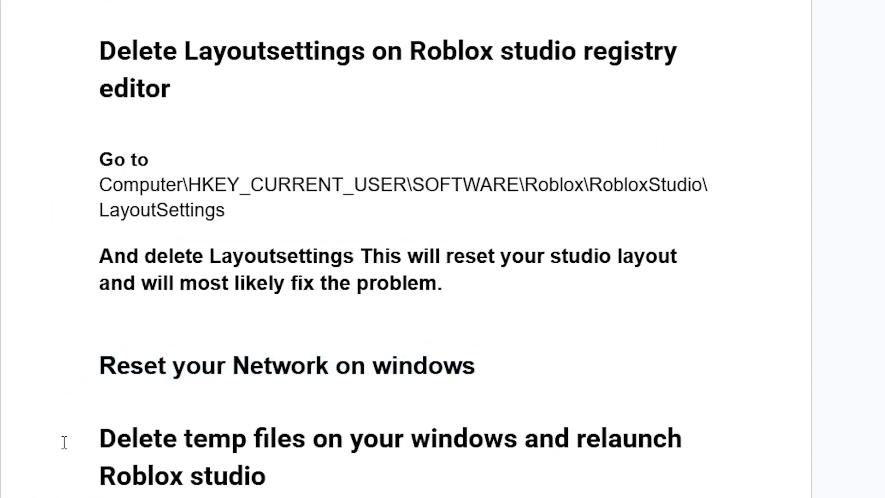
left_click_drag(65, 443, 556, 442)
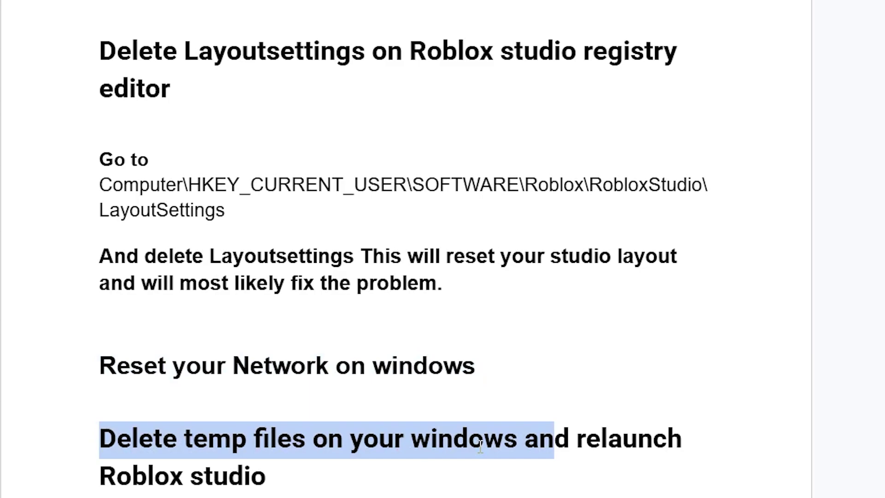
left_click(308, 468)
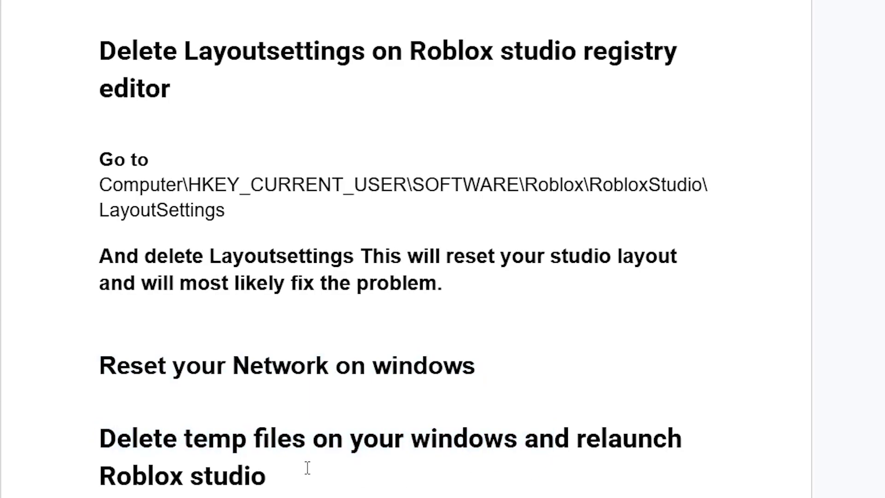
key("super+r")
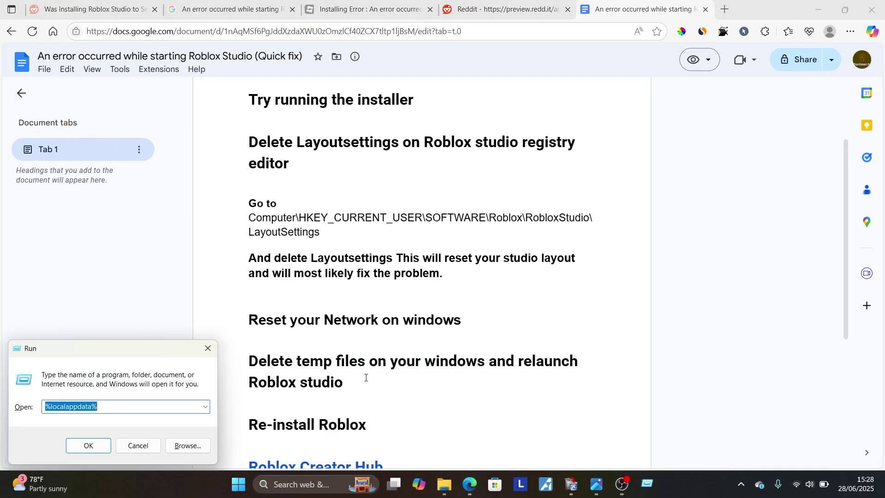
Change the Run entry from %localappdata% to %temp%, browse the Temp folder, then close it
left_click(135, 408)
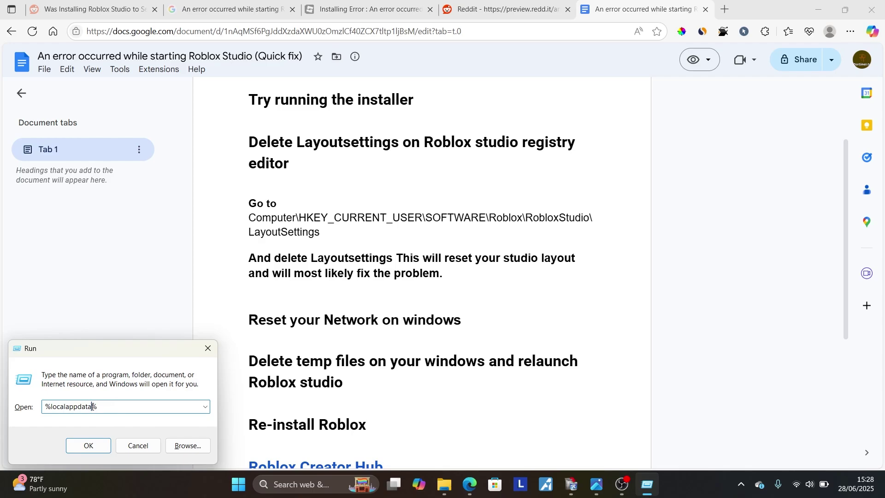
left_click_drag(91, 407, 57, 406)
type("temp%")
left_click(89, 445)
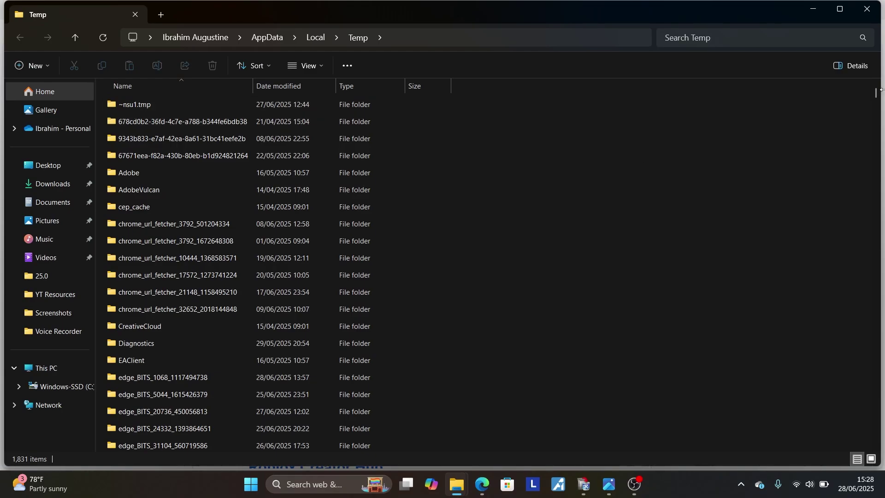
left_click_drag(876, 94, 864, 52)
left_click(867, 9)
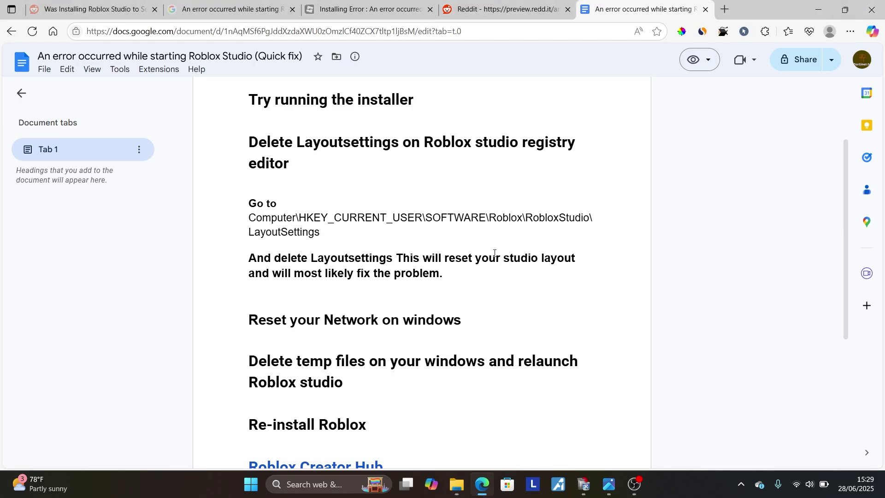
Open the doc's Roblox Creator Hub link (create.roblox.com) in a new tab, then minimize Edge and close the error screenshot
scroll(489, 280, "up", 1)
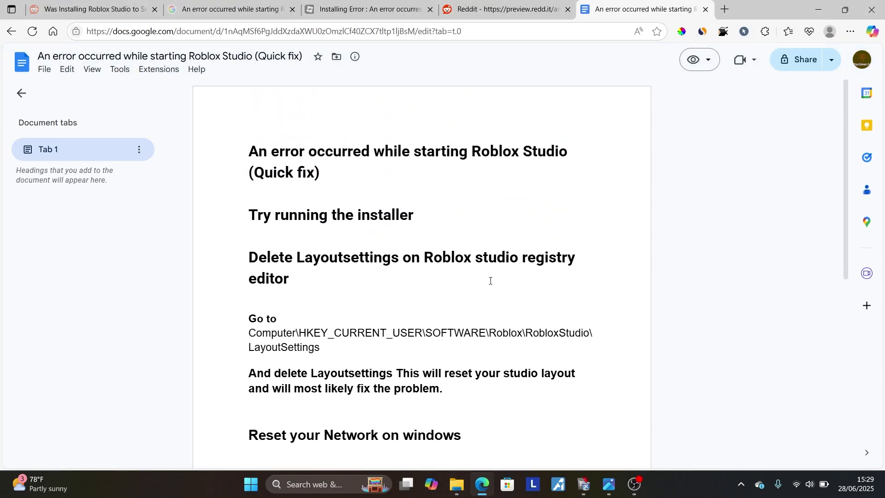
scroll(489, 281, "down", 5)
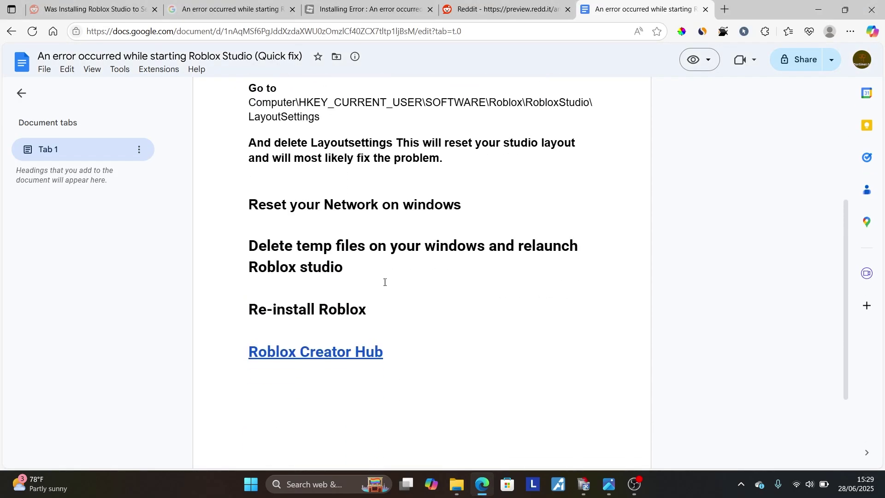
left_click(356, 353)
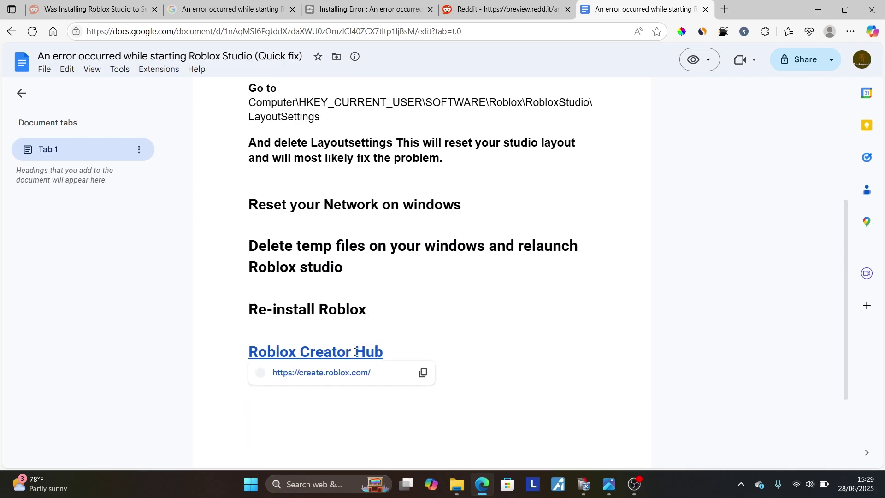
left_click(340, 372)
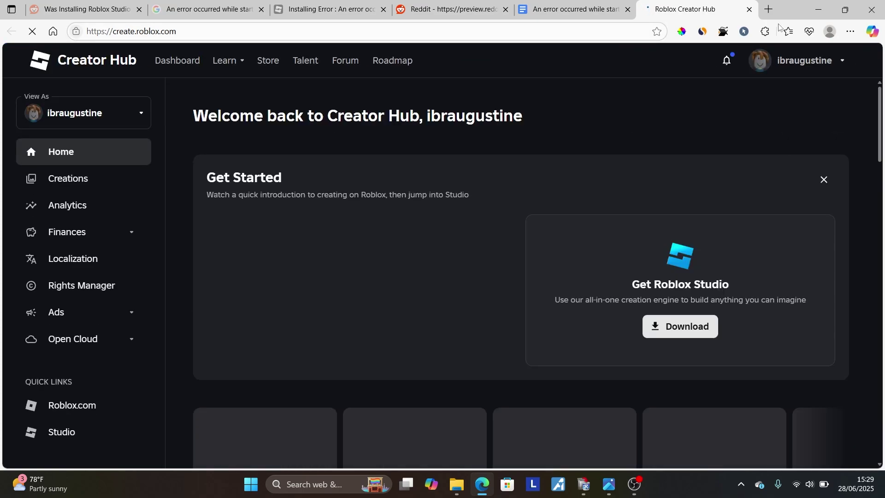
left_click(818, 9)
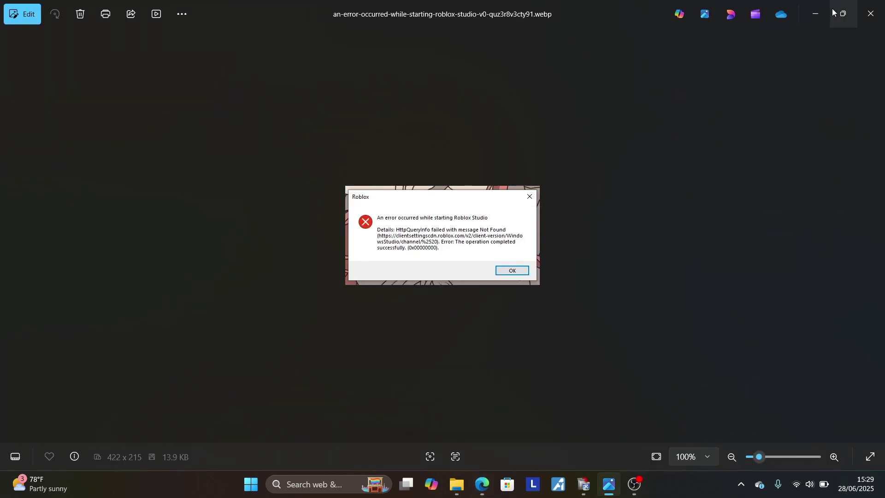
left_click(871, 14)
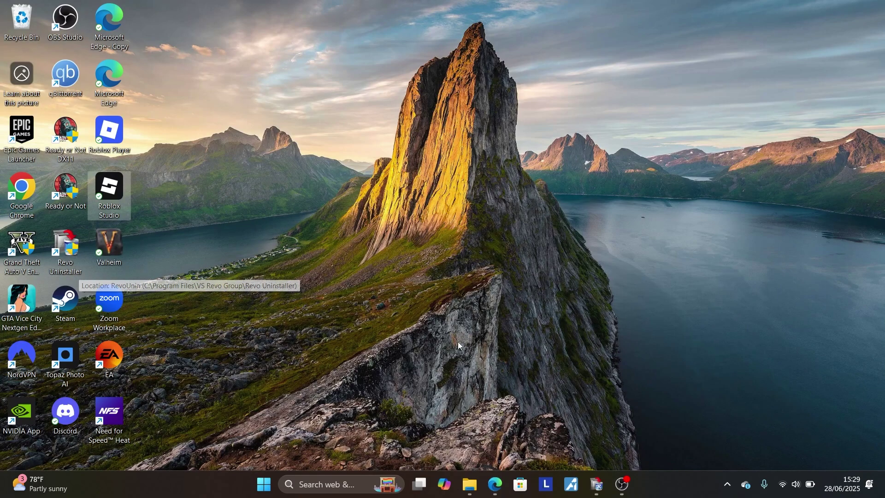
Bring up the actions for Roblox Studio in Revo Uninstaller's 48-program list, then return to the Creator Hub page in Edge
left_click(597, 487)
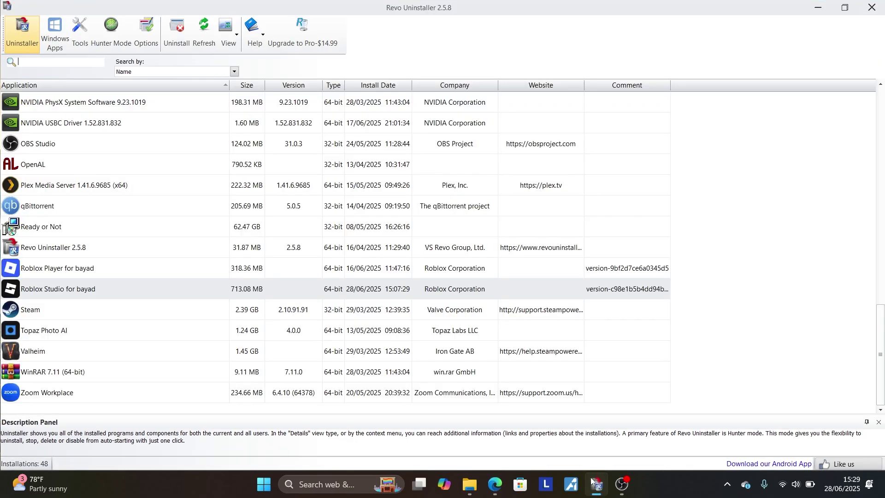
left_click(173, 293)
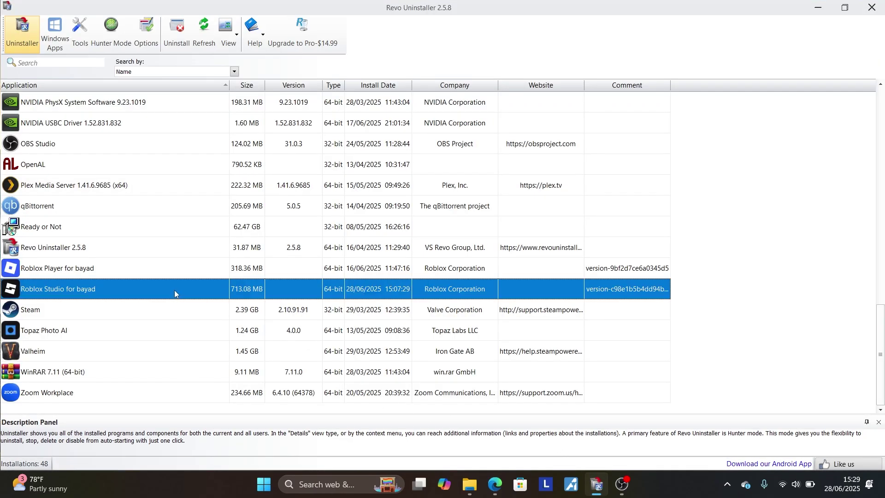
right_click(175, 294)
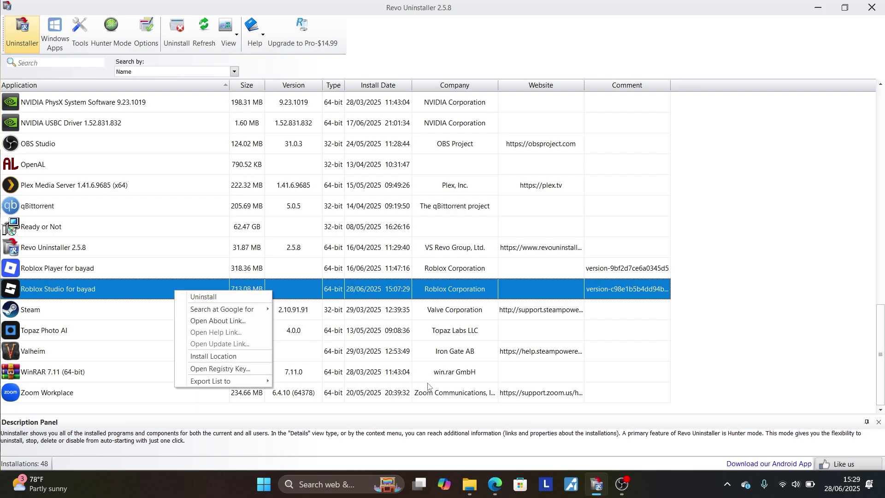
left_click(494, 482)
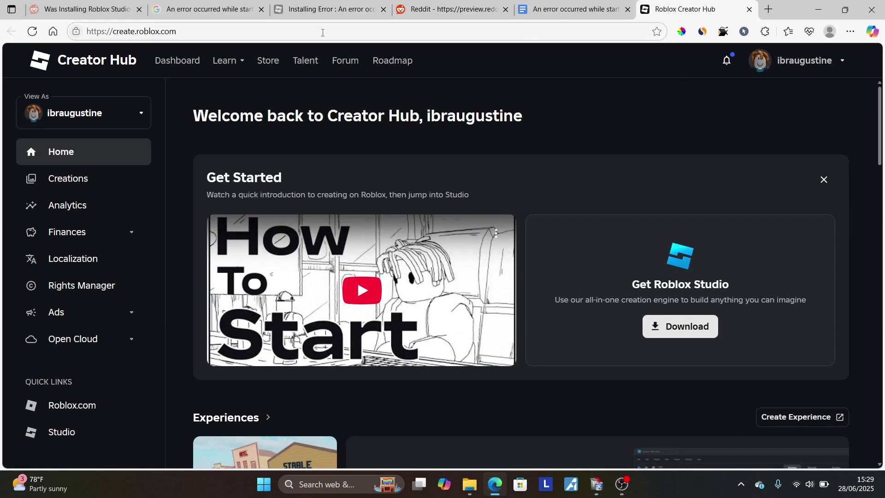